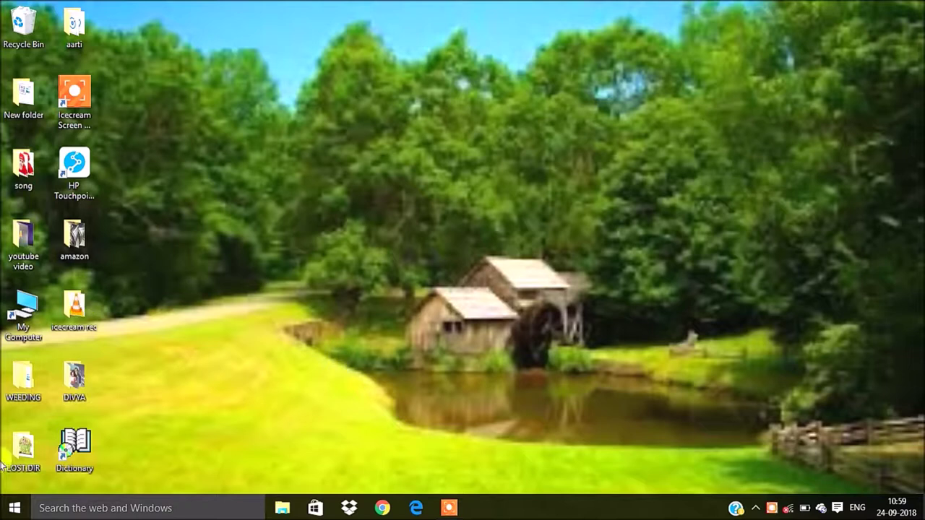
# Open File Explorer's Downloads folder and launch the aflsetup installer
pyautogui.doubleClick(62, 228)
pyautogui.click(751, 16)
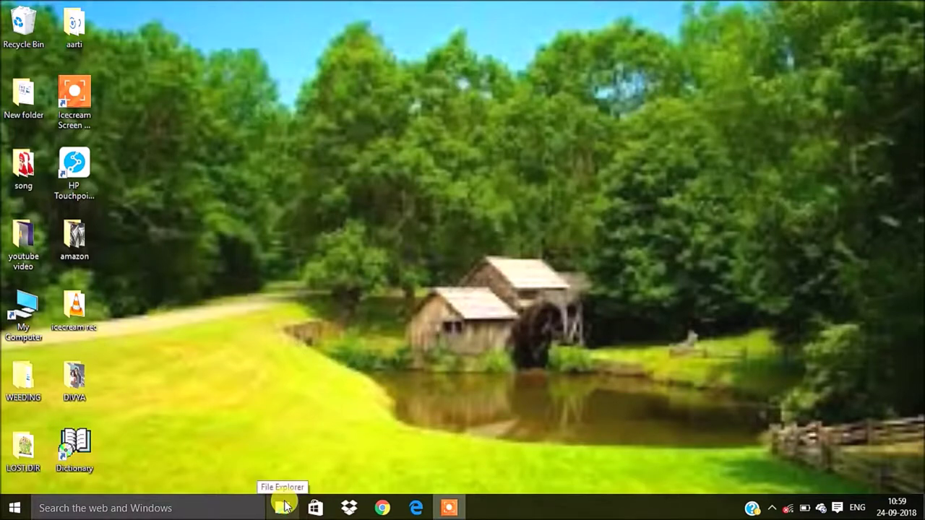
pyautogui.click(283, 508)
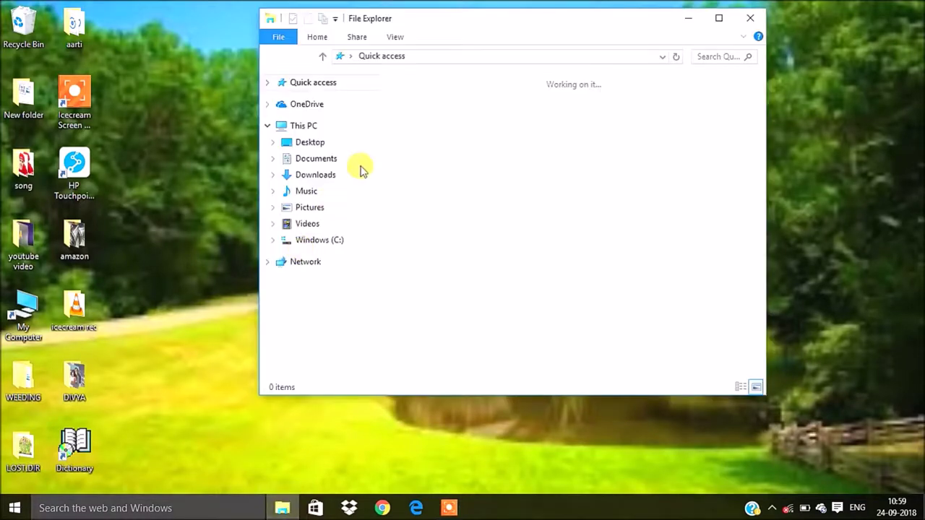
pyautogui.click(325, 177)
pyautogui.moveTo(560, 155); pyautogui.dragTo(573, 153)
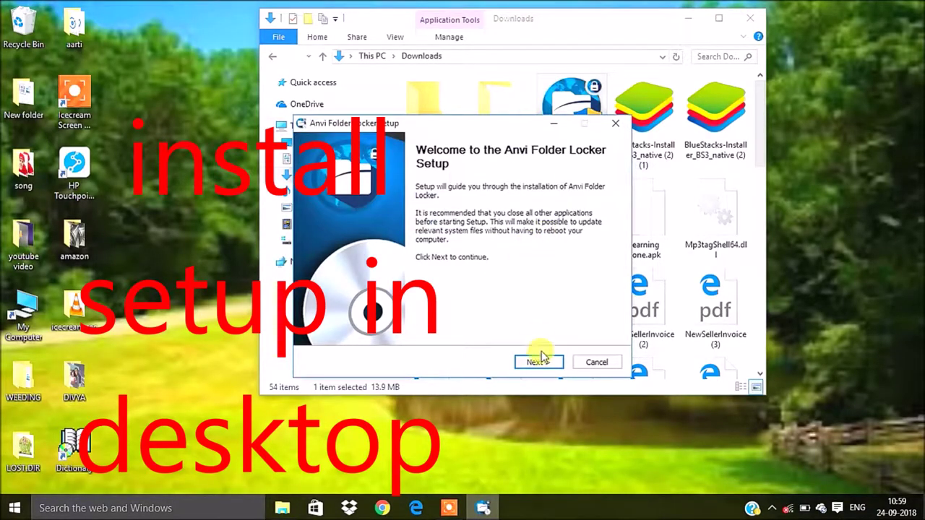
# Install Anvi Folder Locker with the Desktop as its destination, then close the Downloads window
pyautogui.click(540, 359)
pyautogui.click(552, 282)
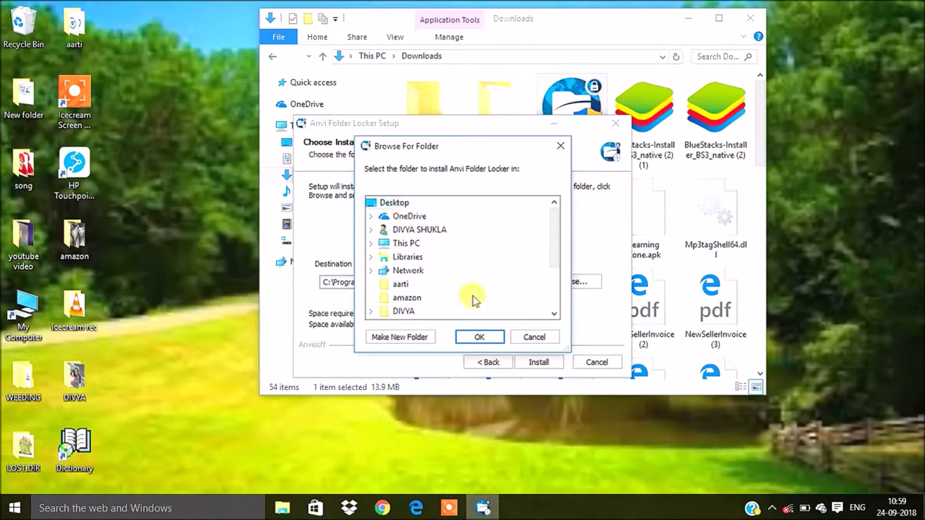
pyautogui.click(479, 336)
pyautogui.click(534, 363)
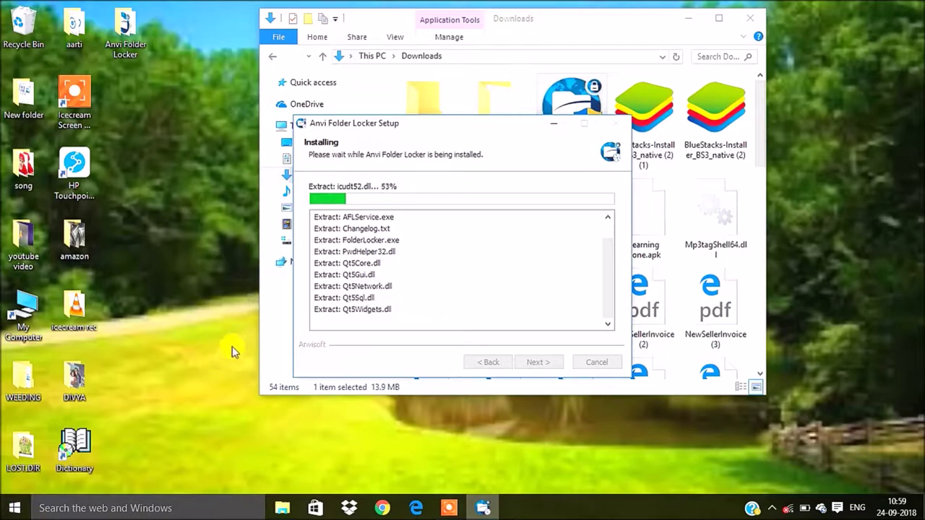
pyautogui.click(750, 18)
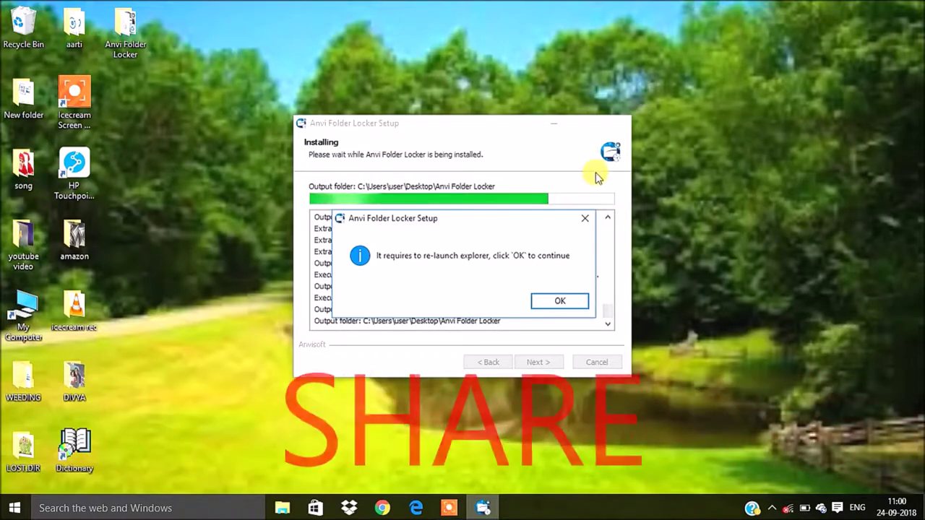
# Allow Explorer to re-launch, finish setup, and close the Changelog shown in Notepad
pyautogui.click(559, 300)
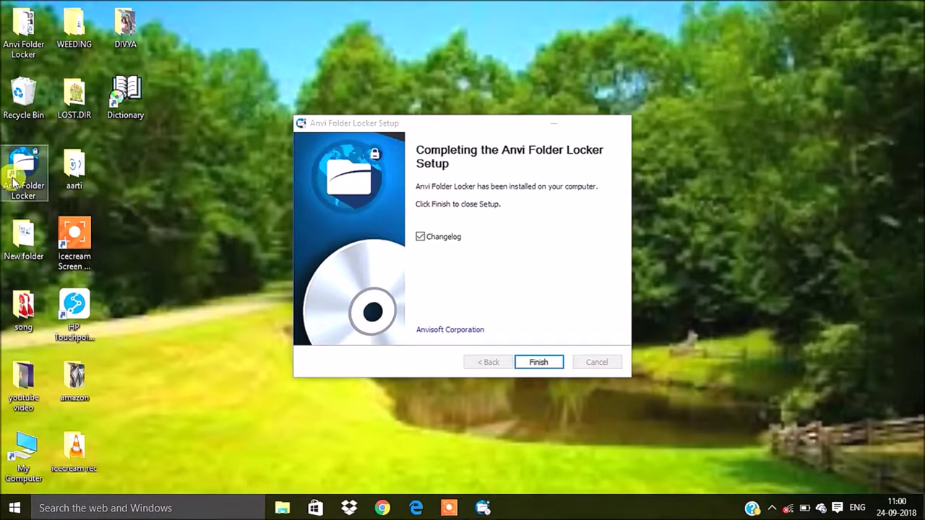
pyautogui.moveTo(48, 172)
pyautogui.mouseDown()
pyautogui.moveTo(54, 160)
pyautogui.moveTo(44, 163)
pyautogui.moveTo(130, 155)
pyautogui.mouseUp()
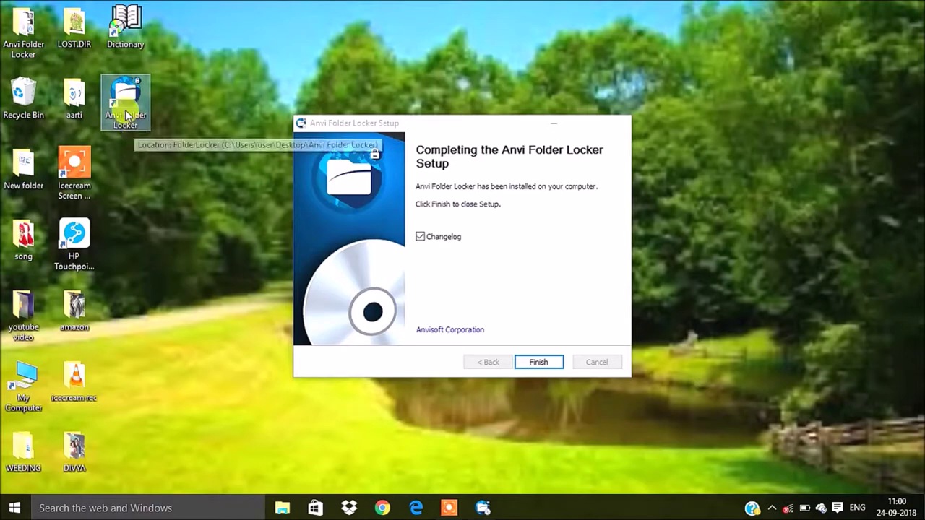
pyautogui.click(539, 362)
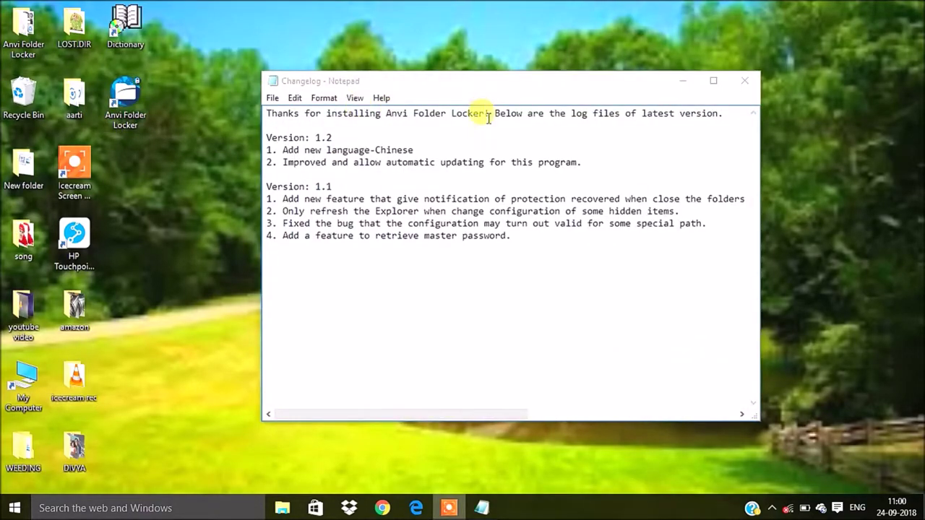
pyautogui.moveTo(512, 237); pyautogui.dragTo(695, 225)
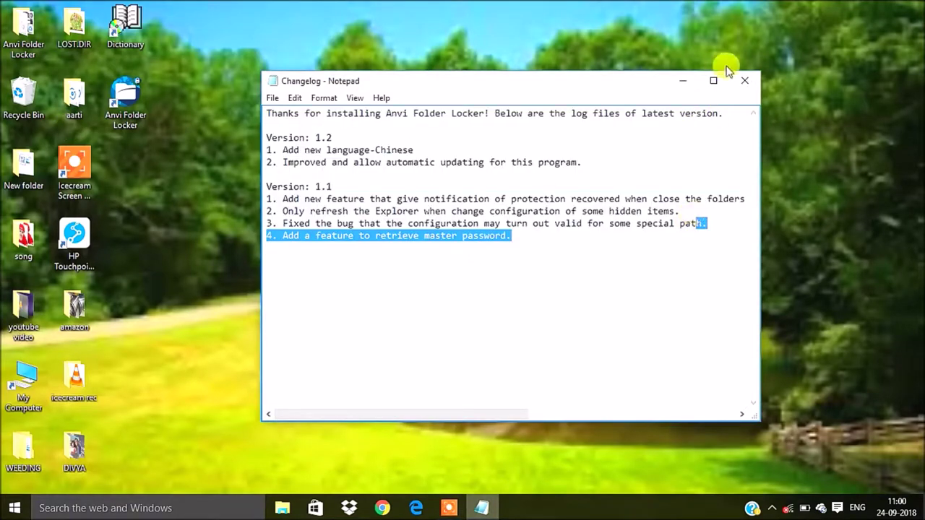
pyautogui.click(744, 80)
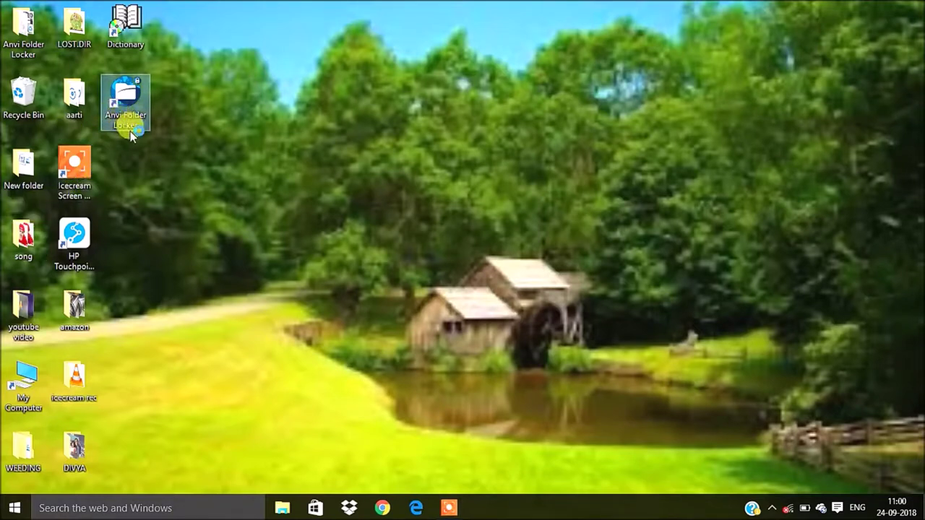
# Launch Anvi Folder Locker from its desktop shortcut, then enter and confirm a master password and a recovery e-mail address
pyautogui.doubleClick(124, 86)
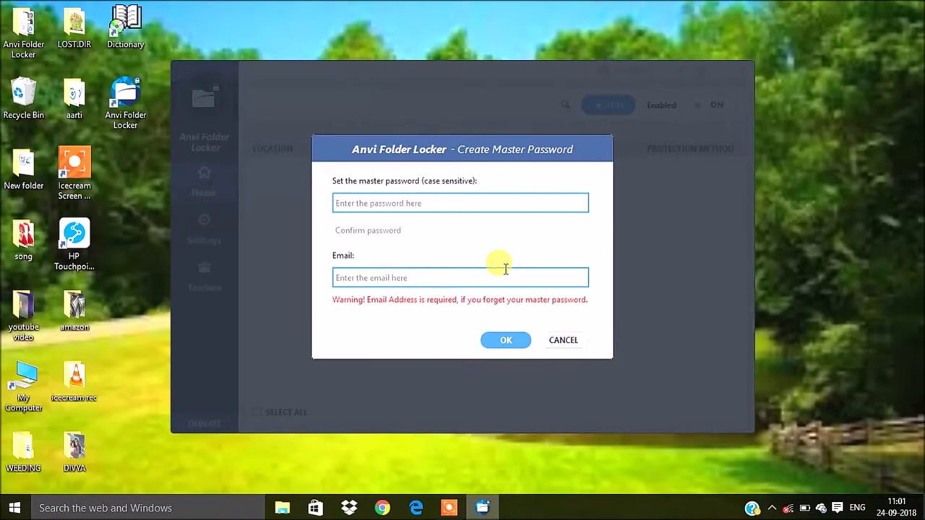
pyautogui.write('••')
pyautogui.press('BackSpace')
pyautogui.write('••')
pyautogui.press('Tab')
pyautogui.write('•')
pyautogui.press('Tab')
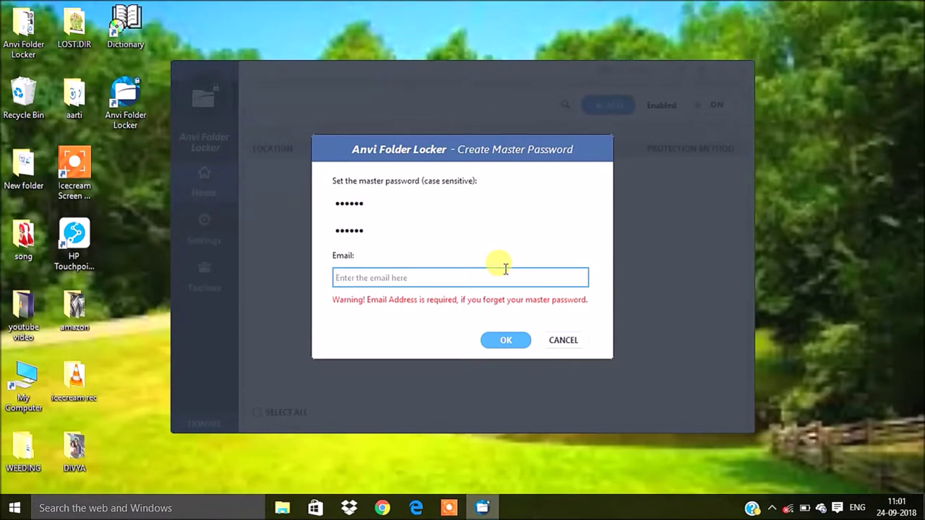
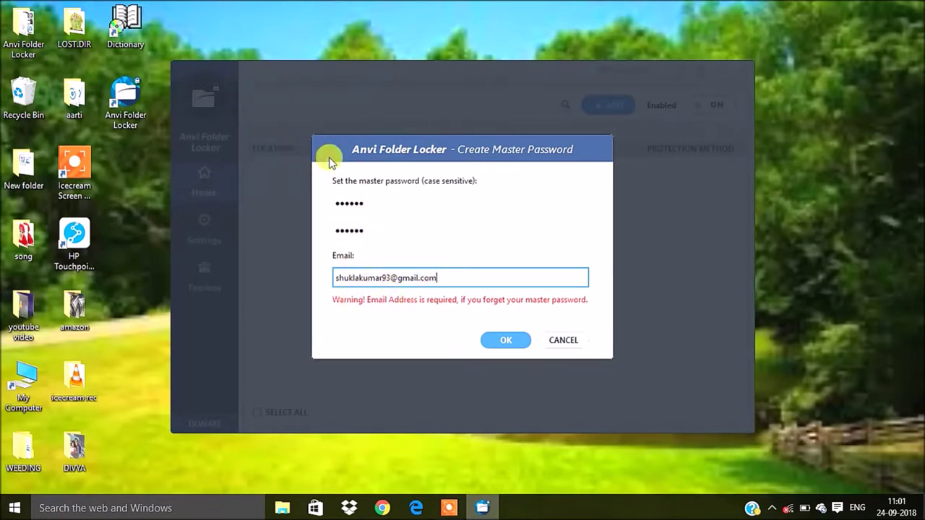
pyautogui.click(517, 342)
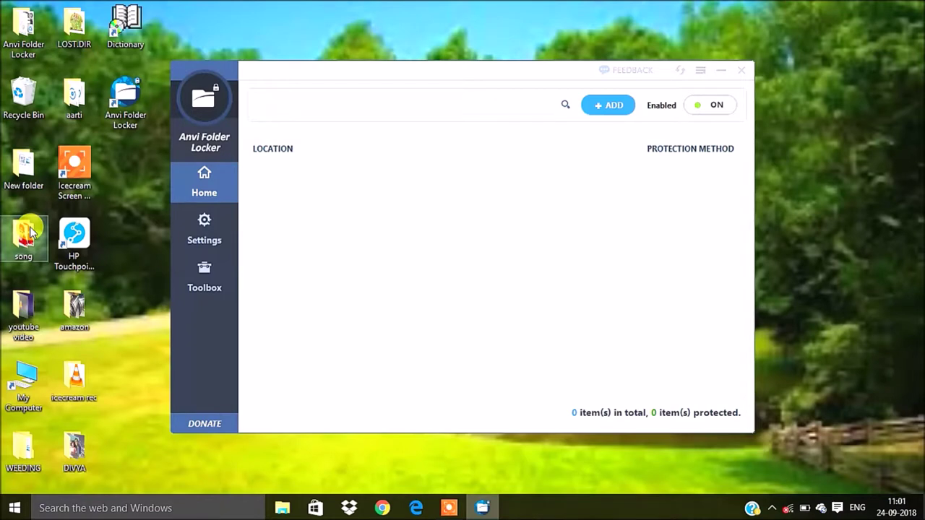
# Add the desktop song folder to the locker list and set its protection method to Unprotect
pyautogui.moveTo(23, 233); pyautogui.dragTo(295, 241)
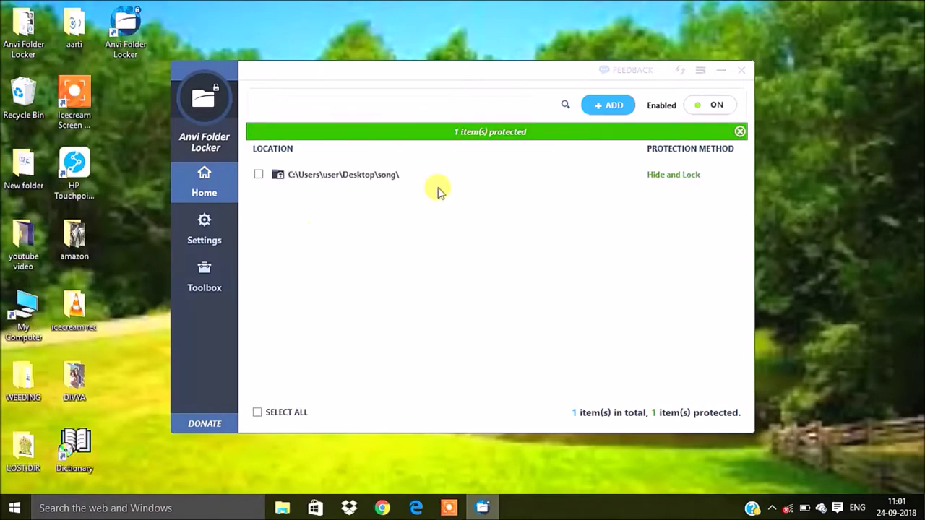
pyautogui.moveTo(724, 176)
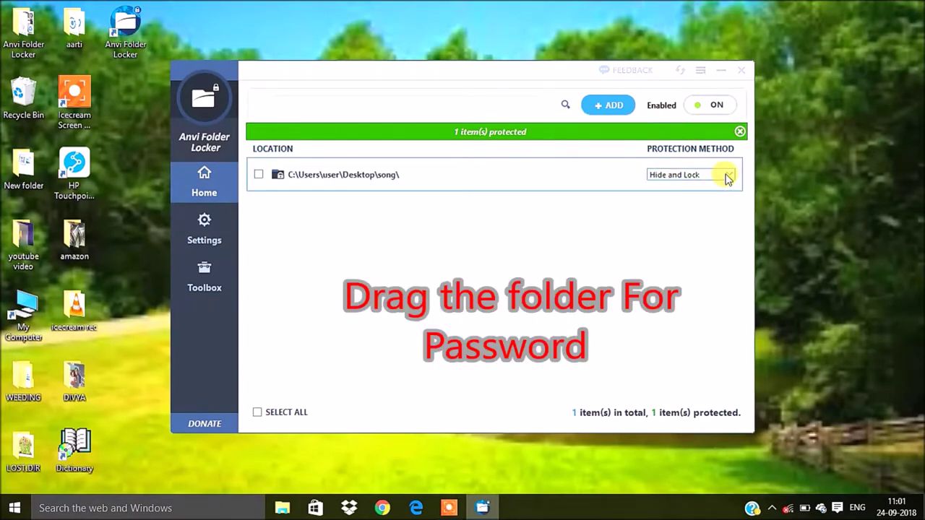
pyautogui.click(728, 176)
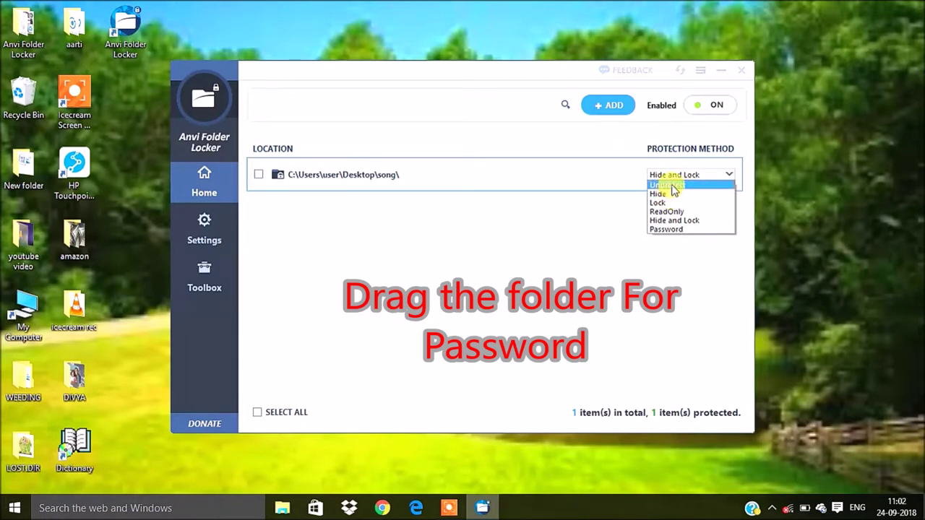
pyautogui.click(669, 186)
pyautogui.click(704, 175)
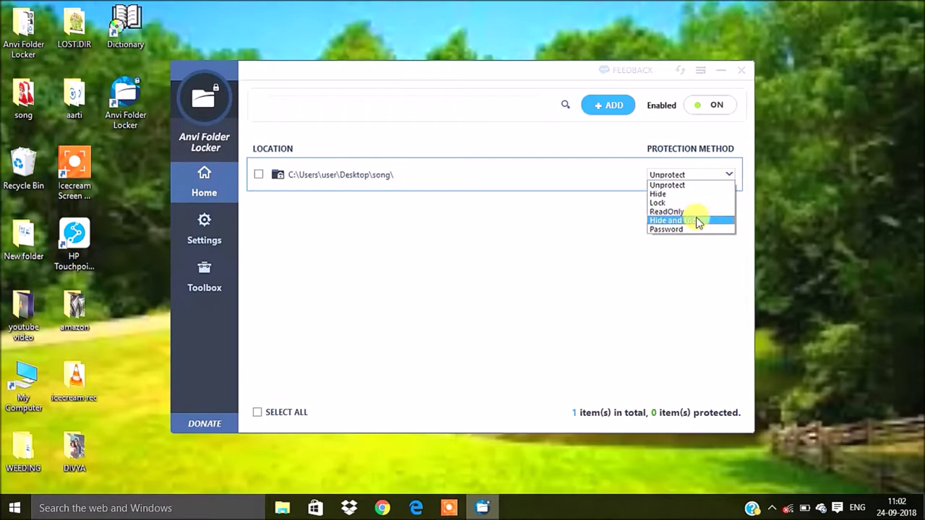
# Protect the song folder with a custom password and hint, then minimize the locker window
pyautogui.click(687, 229)
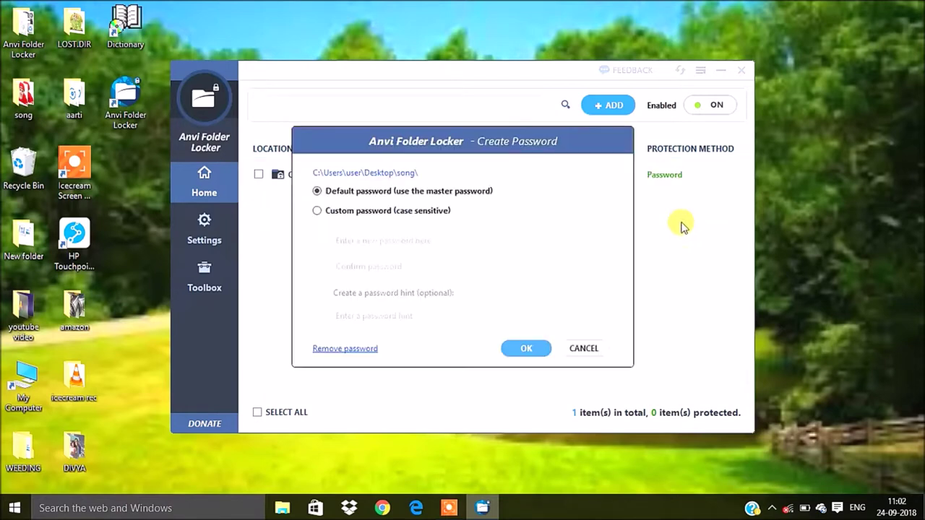
pyautogui.click(425, 213)
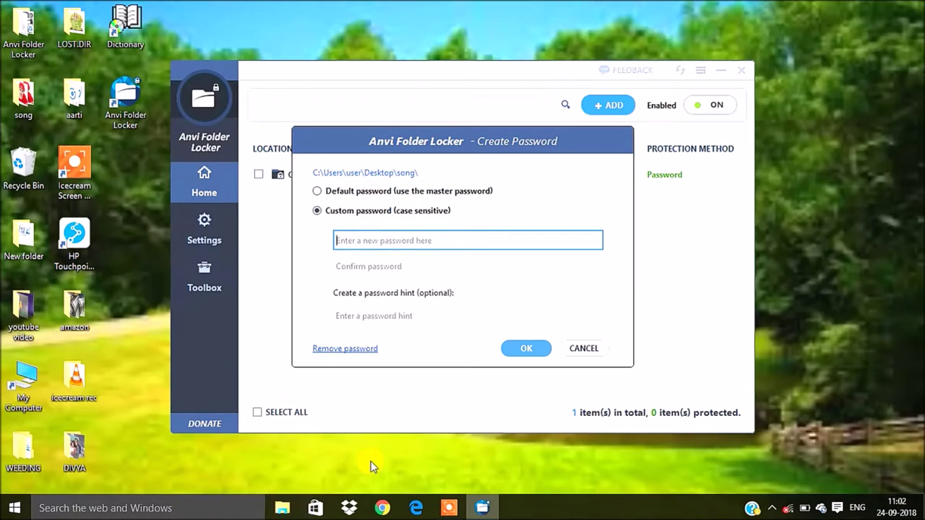
pyautogui.write('123')
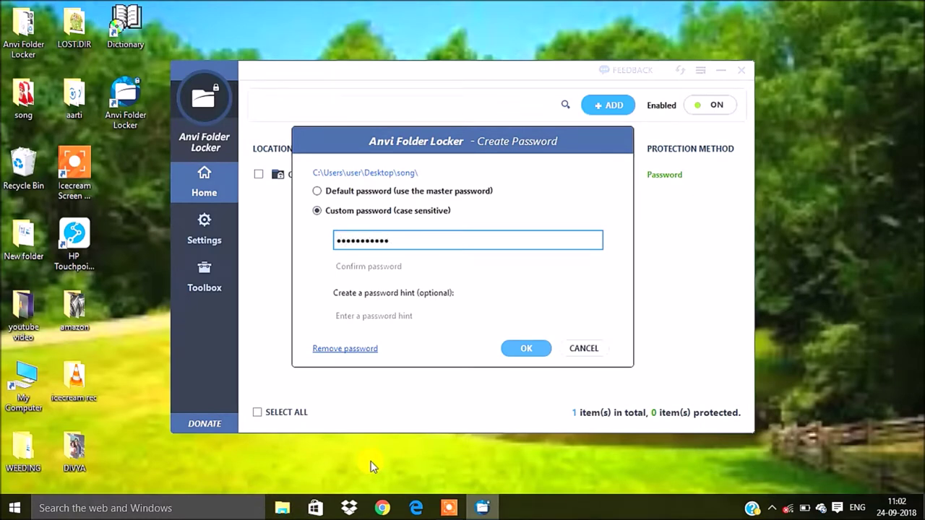
pyautogui.click(425, 262)
pyautogui.write('1')
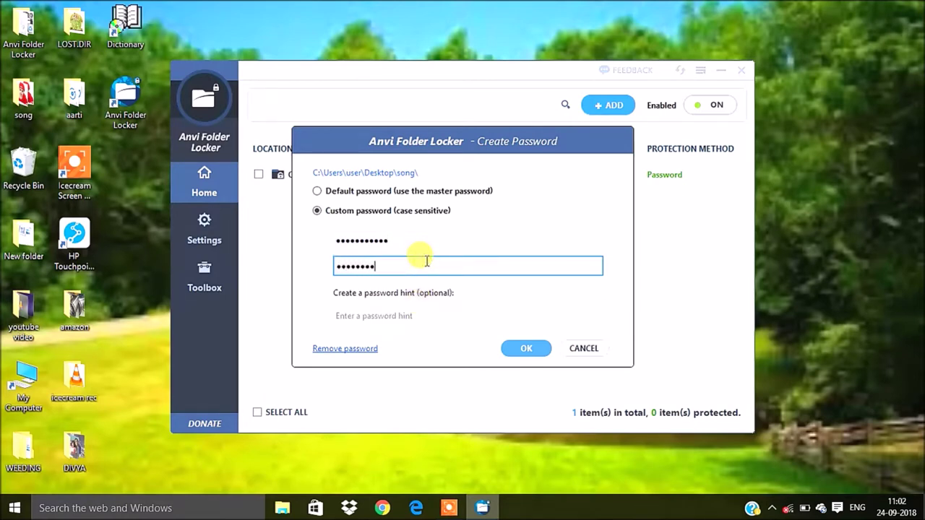
pyautogui.press('Tab')
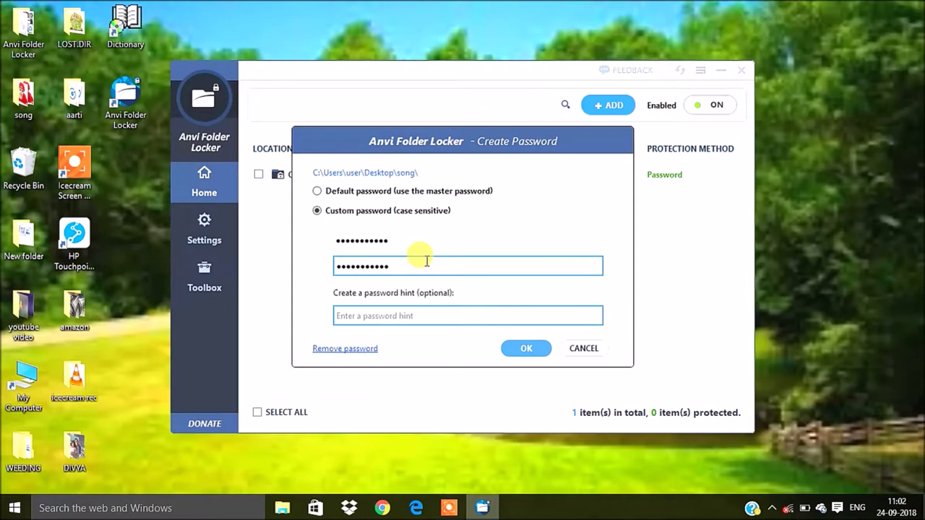
pyautogui.write('as')
pyautogui.press('Return')
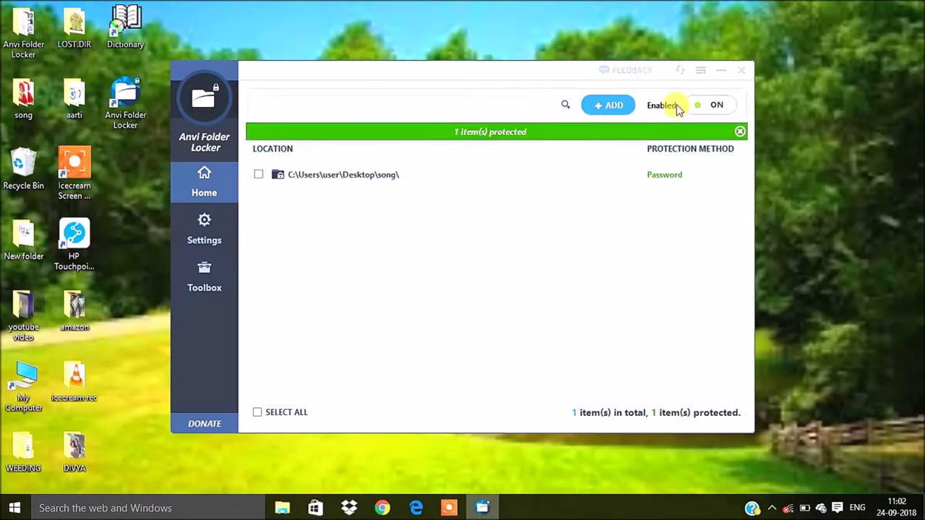
pyautogui.click(720, 70)
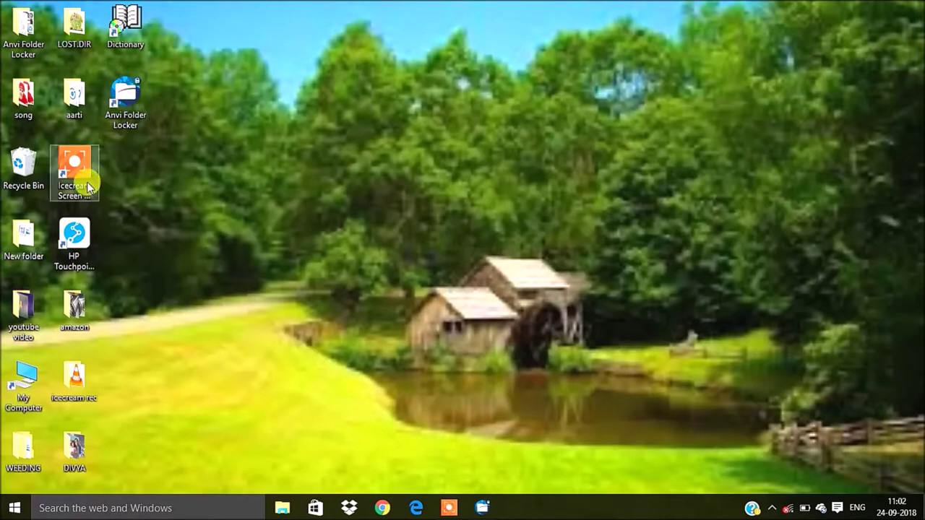
# Unlock the song folder with its password, maximize it, select all 36 files, then close it
pyautogui.doubleClick(18, 118)
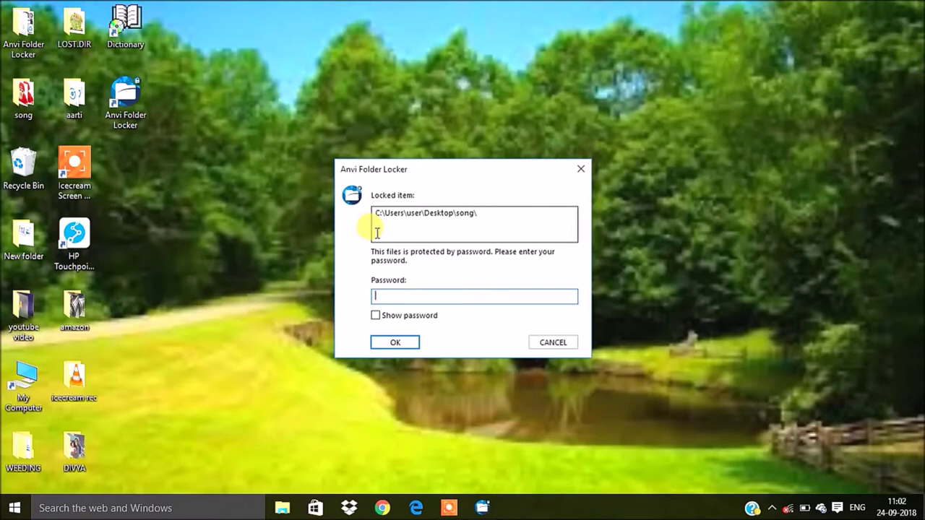
pyautogui.write('**')
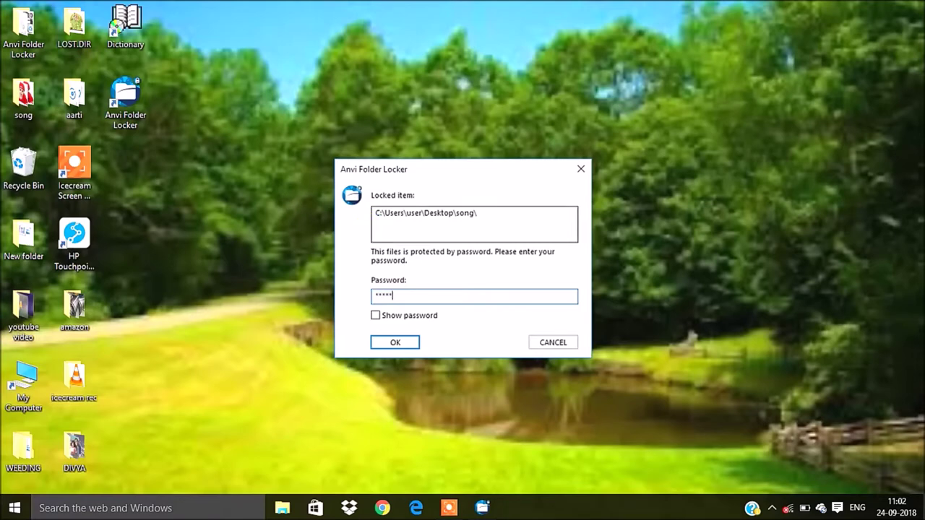
pyautogui.press('Return')
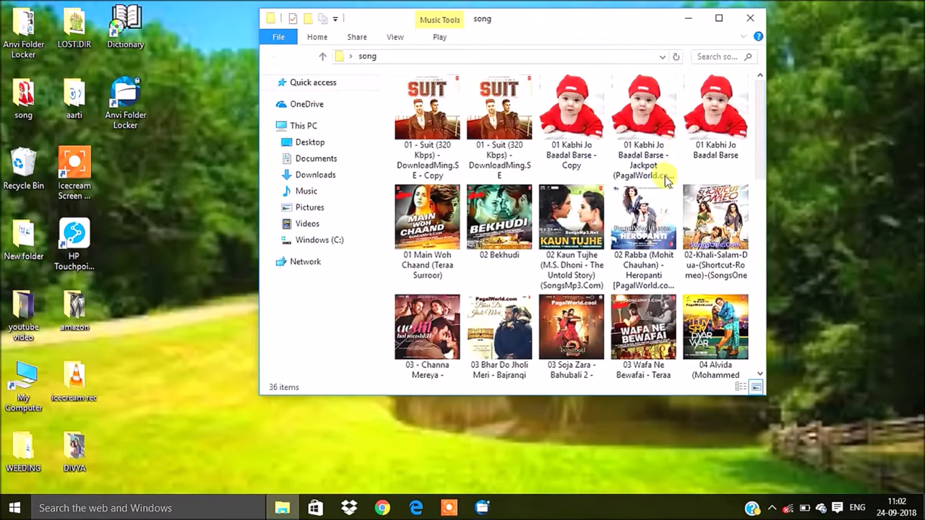
pyautogui.scroll(-5, 665, 181)
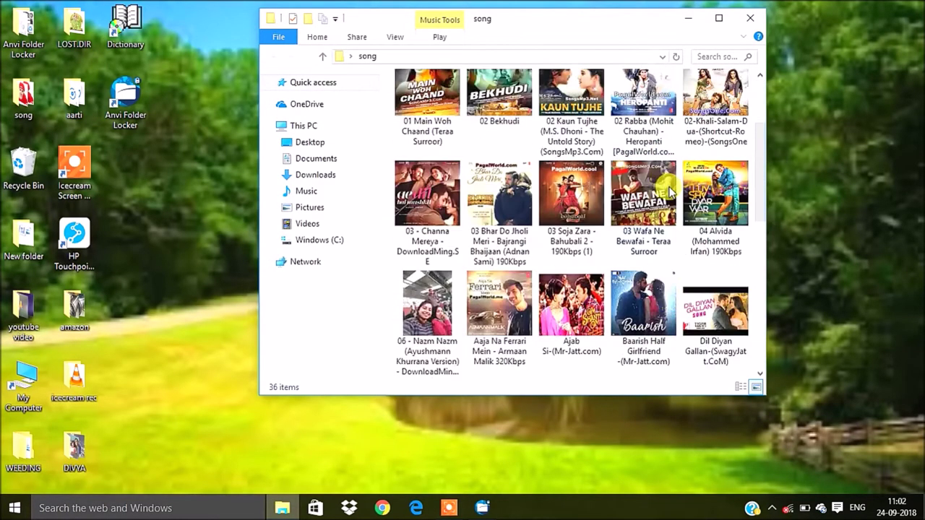
pyautogui.scroll(4, 676, 180)
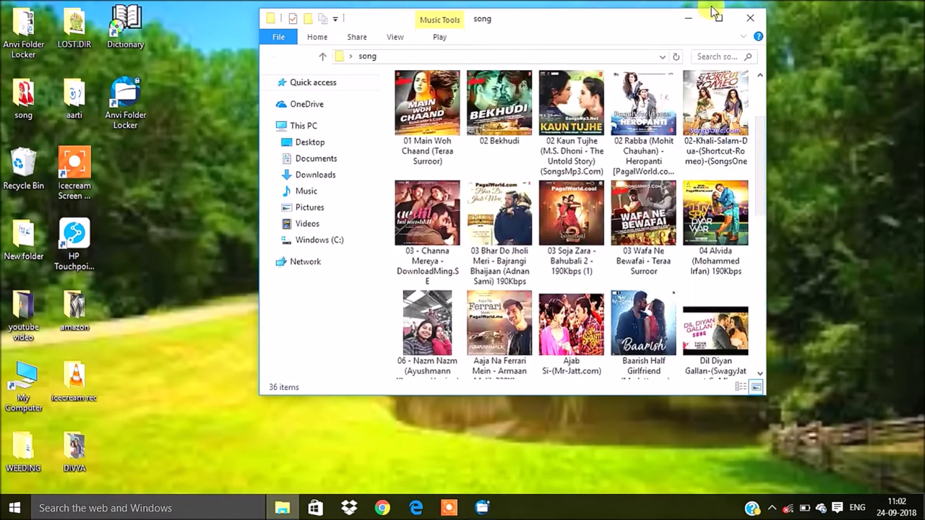
pyautogui.click(717, 14)
pyautogui.scroll(1, 557, 185)
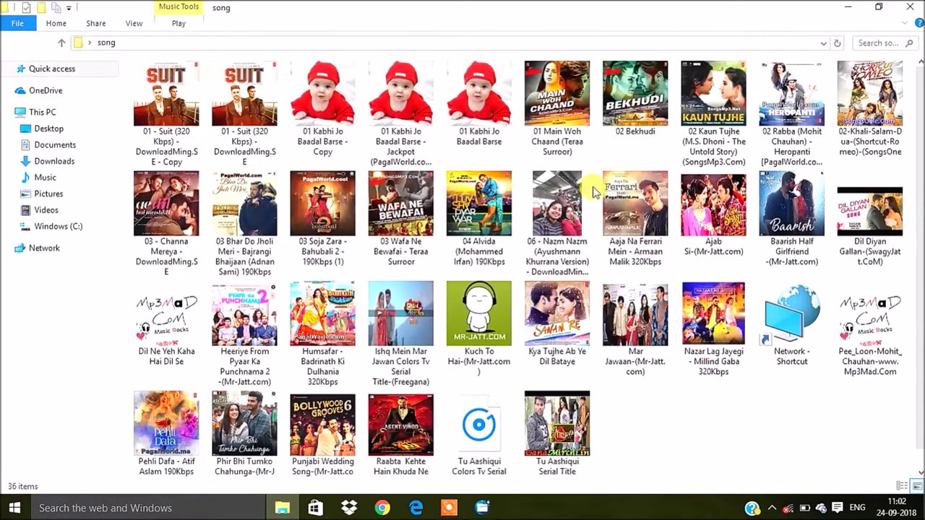
pyautogui.hotkey('ctrl', 'a')
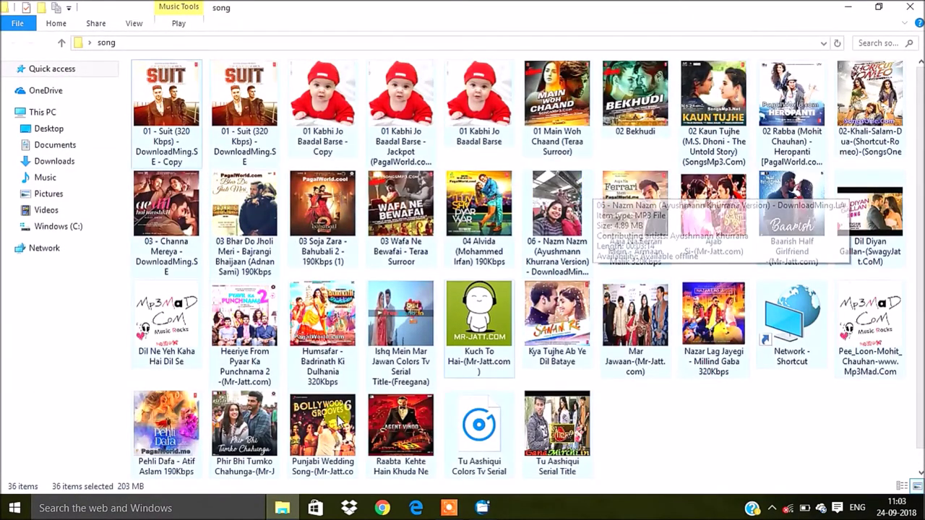
pyautogui.click(912, 10)
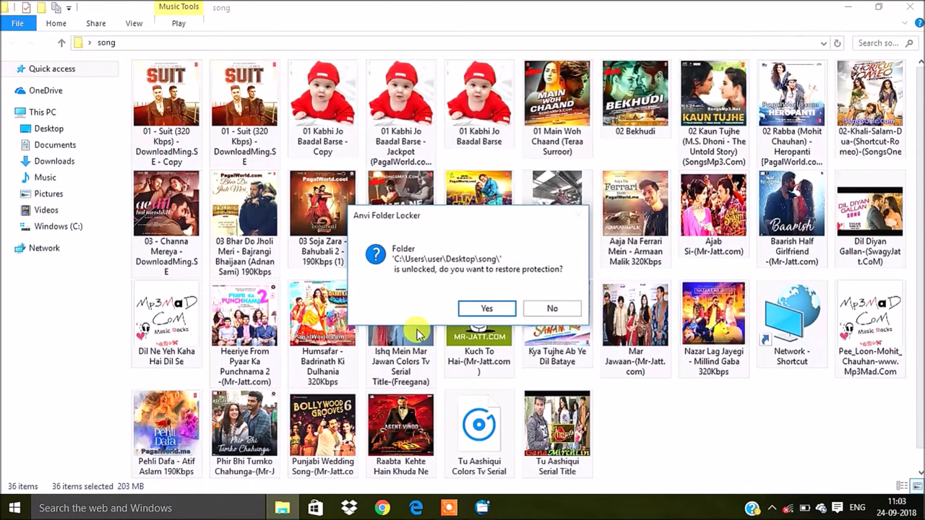
# Decline restoring protection, then reopen song and close it with protection restored
pyautogui.click(551, 308)
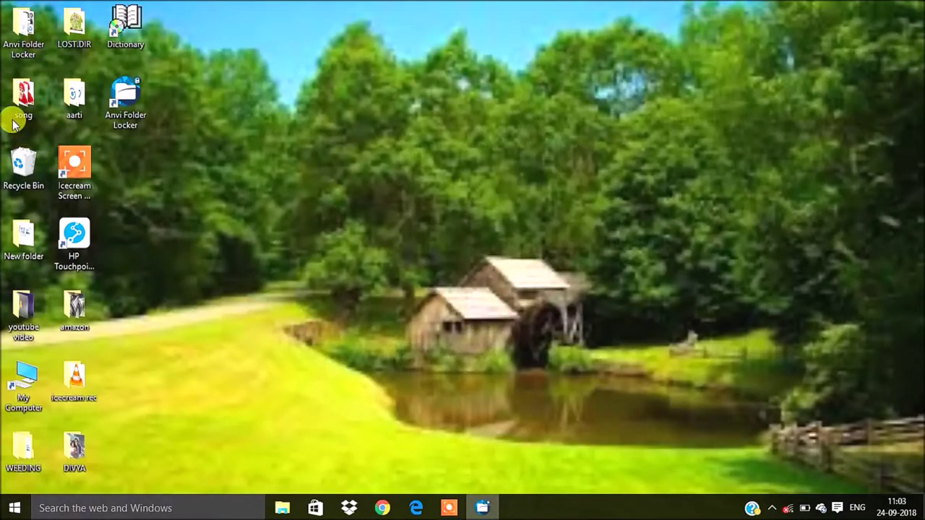
pyautogui.doubleClick(23, 96)
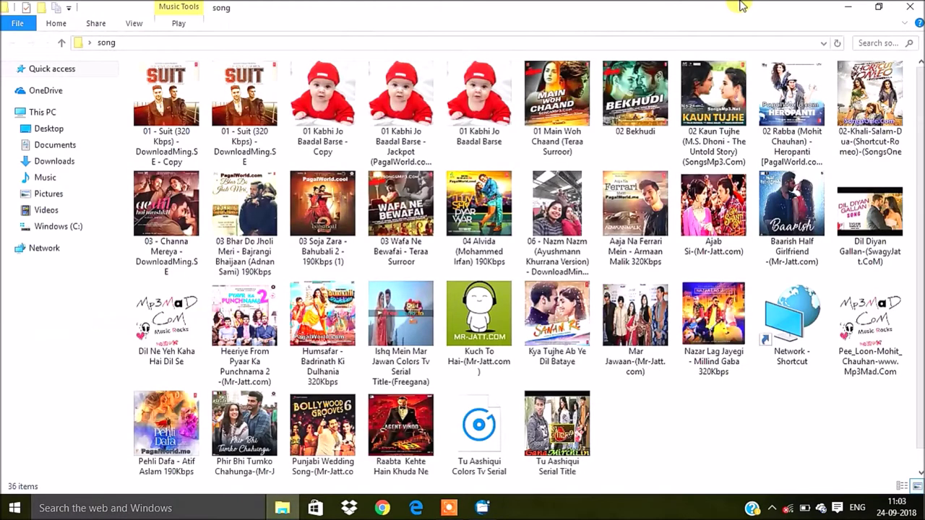
pyautogui.click(914, 7)
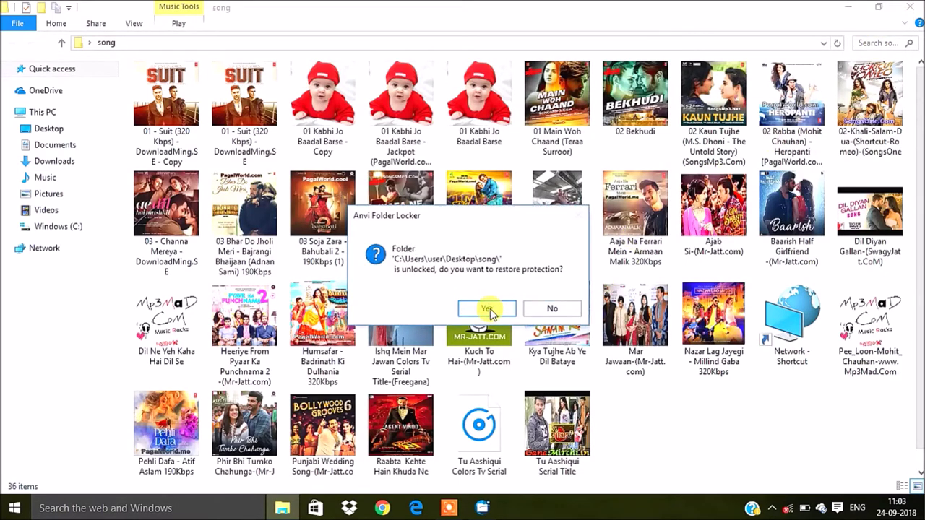
pyautogui.click(487, 309)
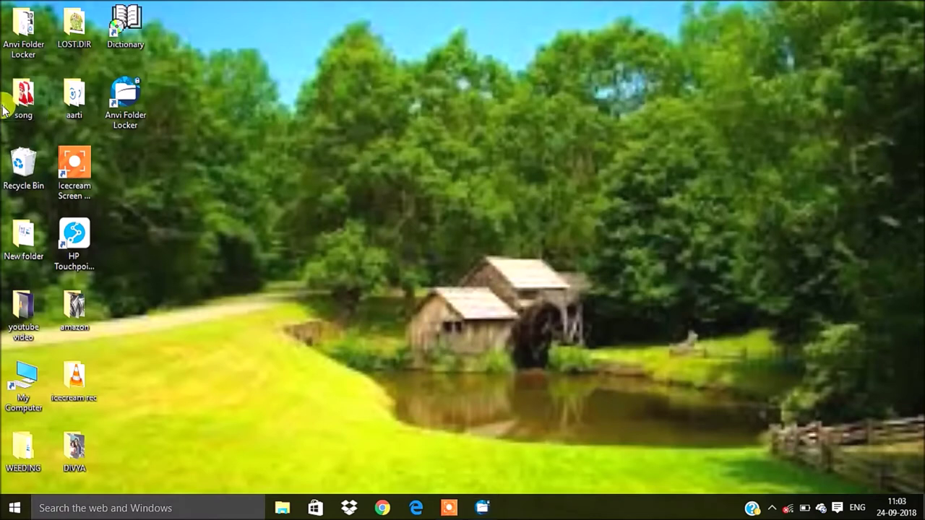
# Unlock the song folder again with its password and close it, restoring its protection
pyautogui.doubleClick(6, 108)
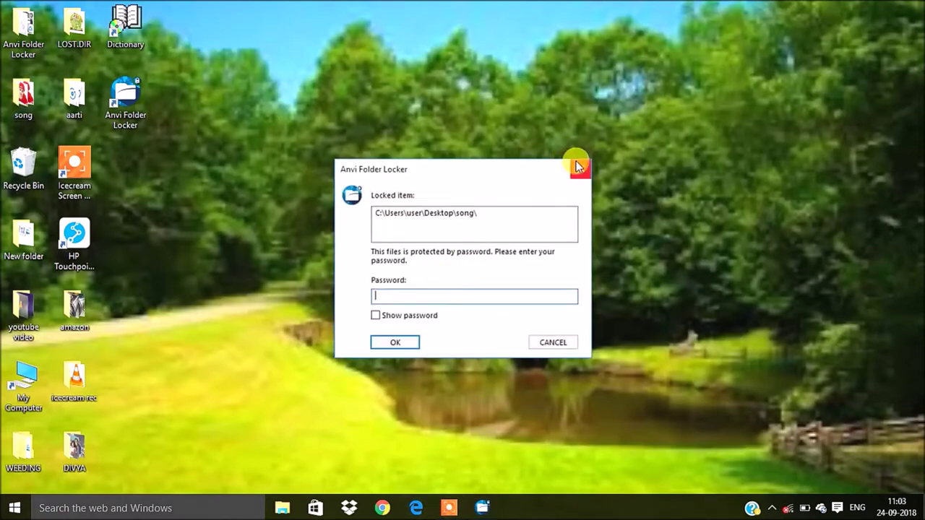
pyautogui.write('****')
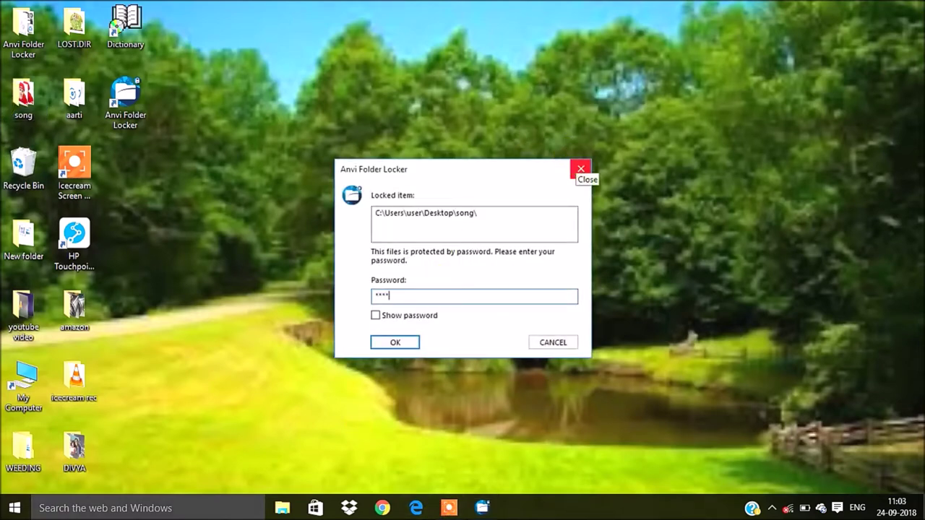
pyautogui.press('Return')
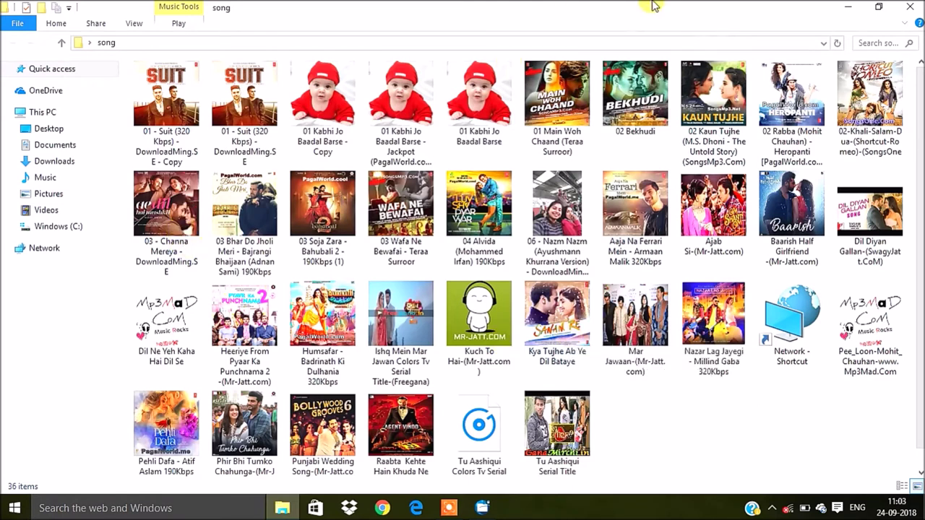
pyautogui.click(909, 7)
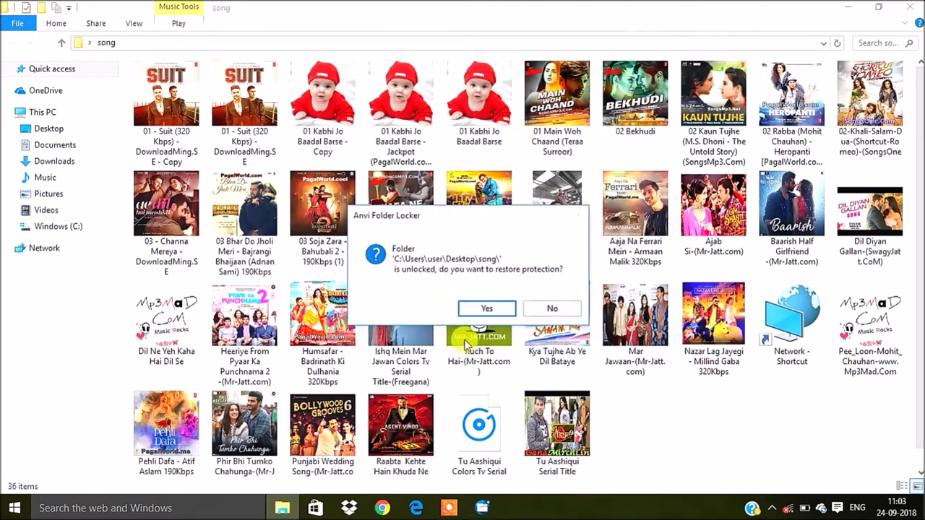
pyautogui.click(487, 308)
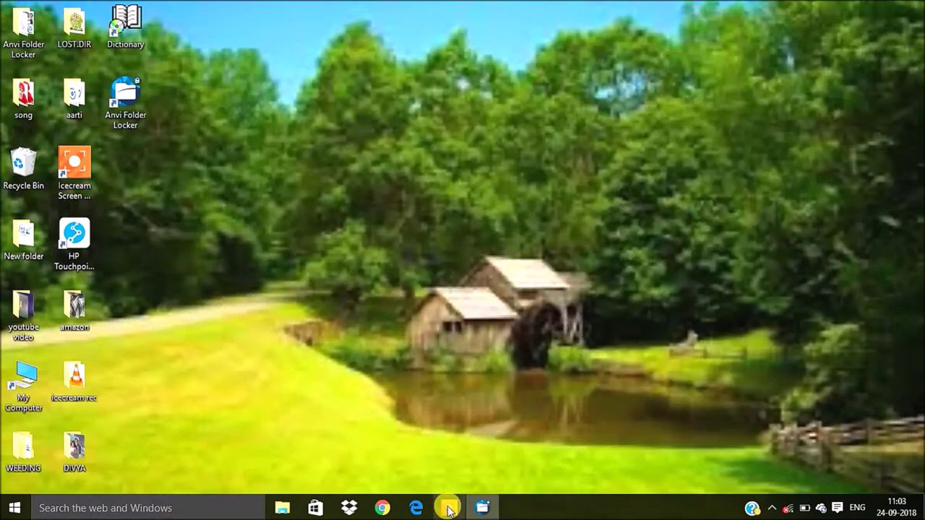
pyautogui.moveTo(449, 510)
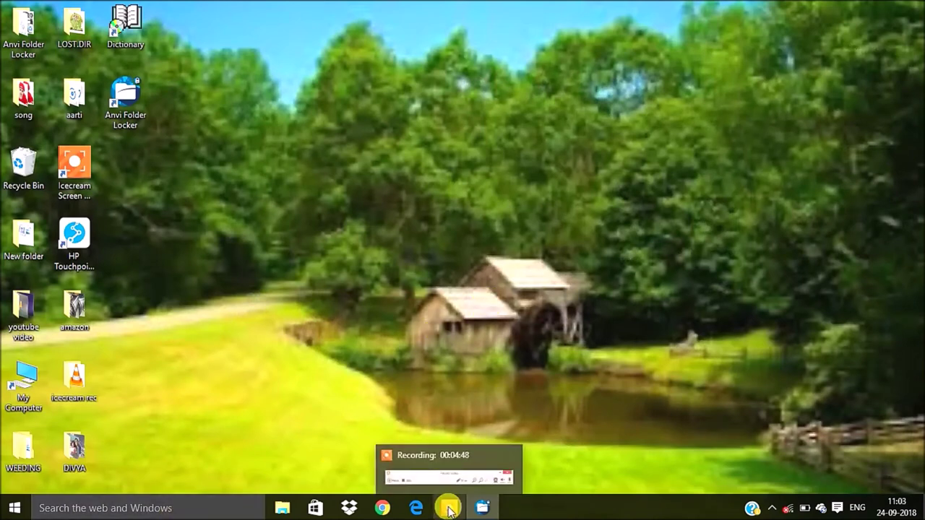